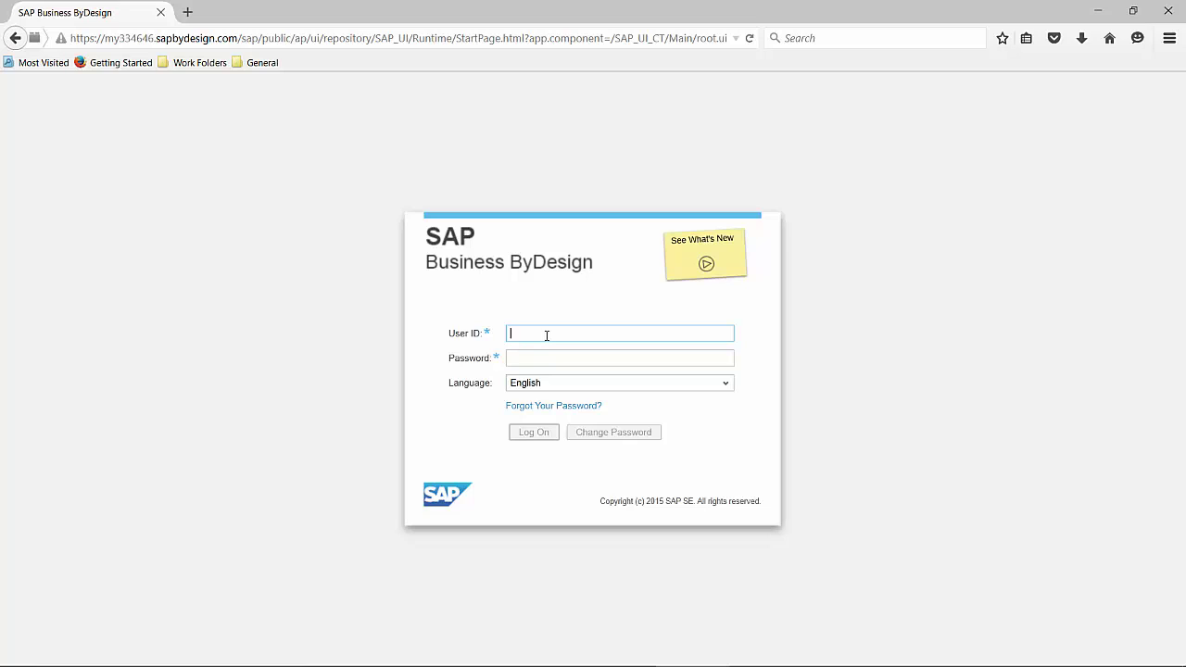
Step: Log on with the user ID and the account password
text(E0024)
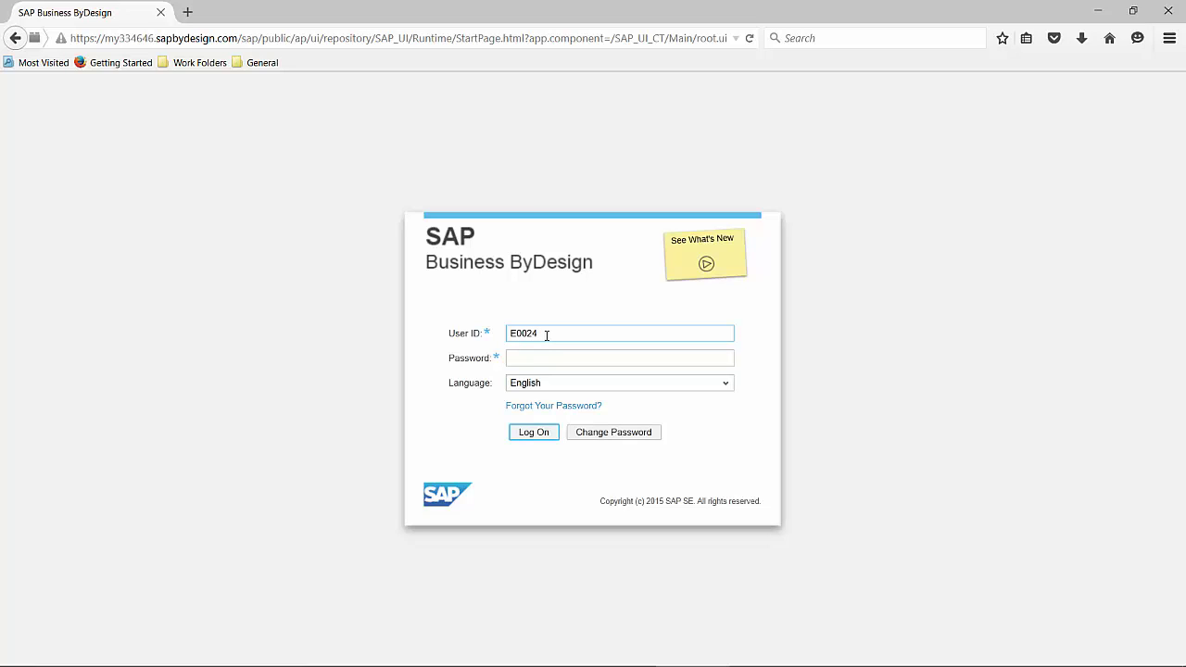
key(Tab)
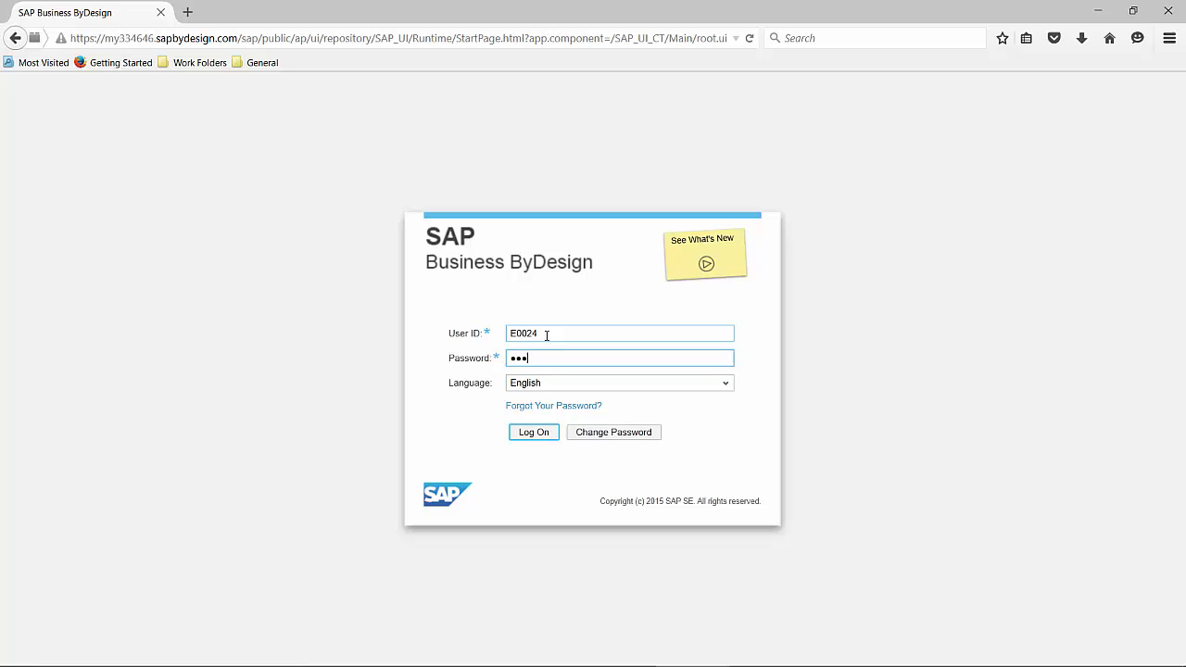
text(•••••••••)
key(Return)
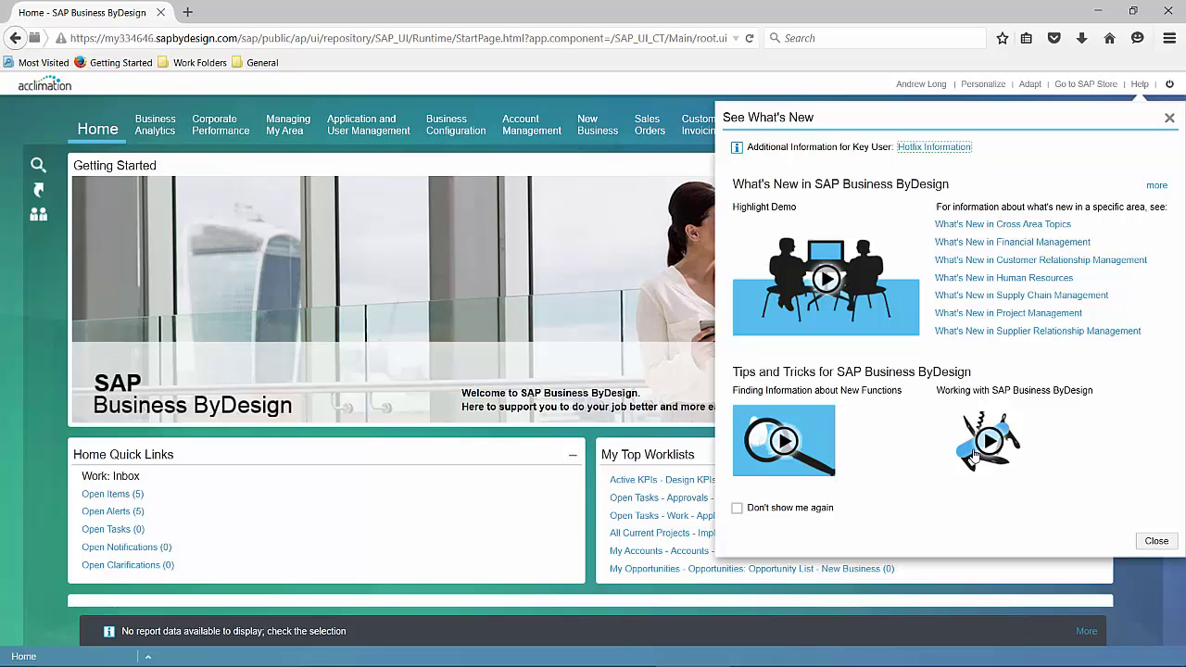
Step: Dismiss the What's New window and start a new opportunity
click(1157, 542)
scroll(1157, 545, down, 4)
click(38, 189)
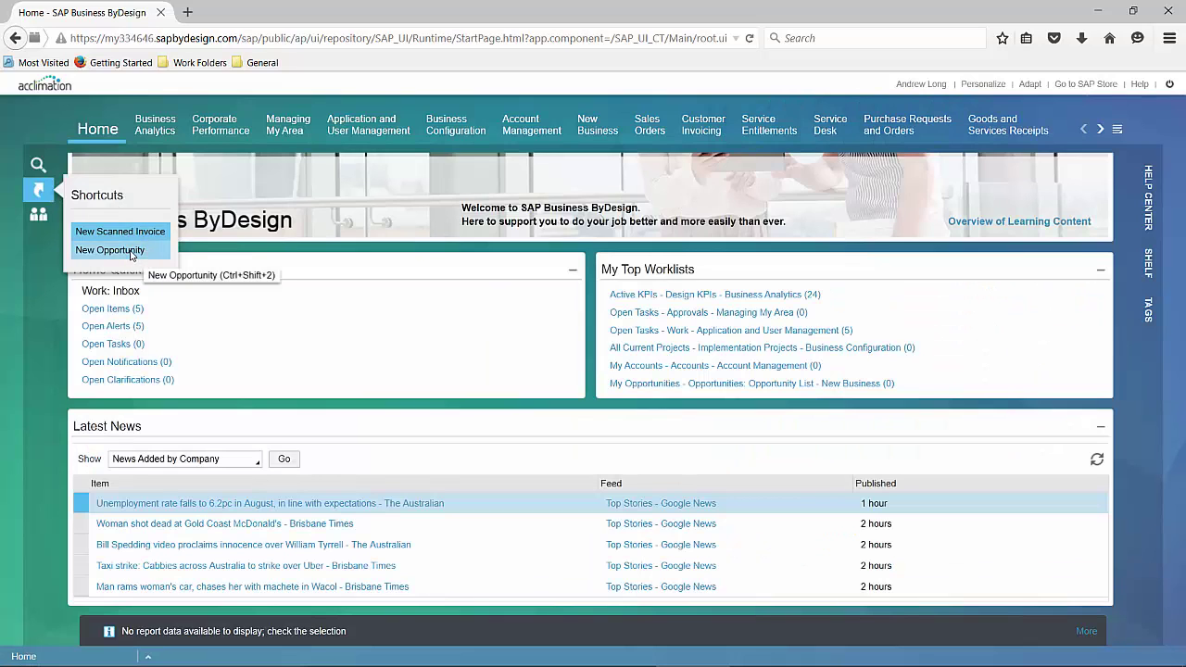
click(132, 252)
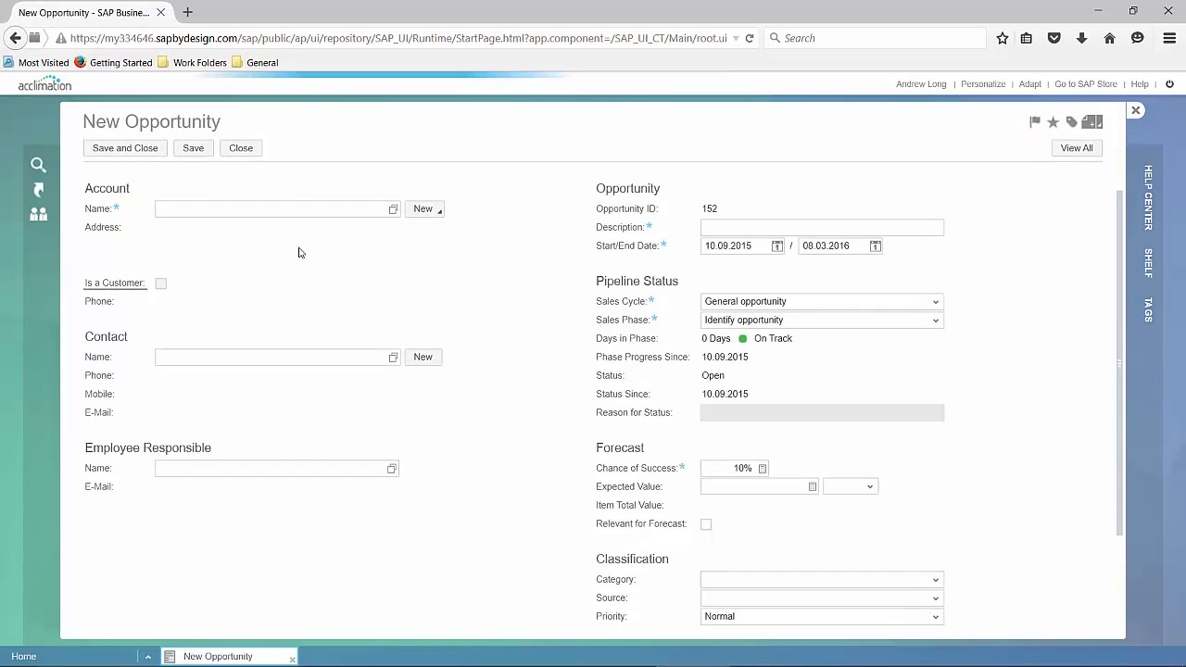
Step: Assign the opportunity to the Planes R Us Pty Ltd account and describe it as "New ERP Solution - Cloud Consulting Services"
click(298, 210)
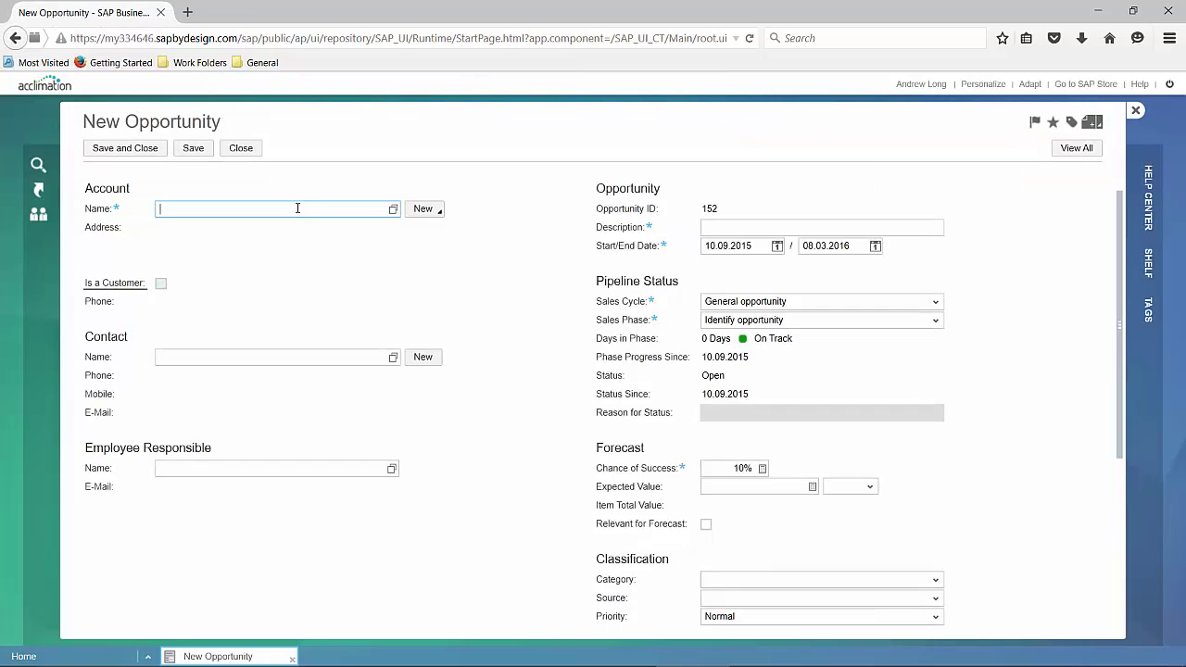
text(Plan)
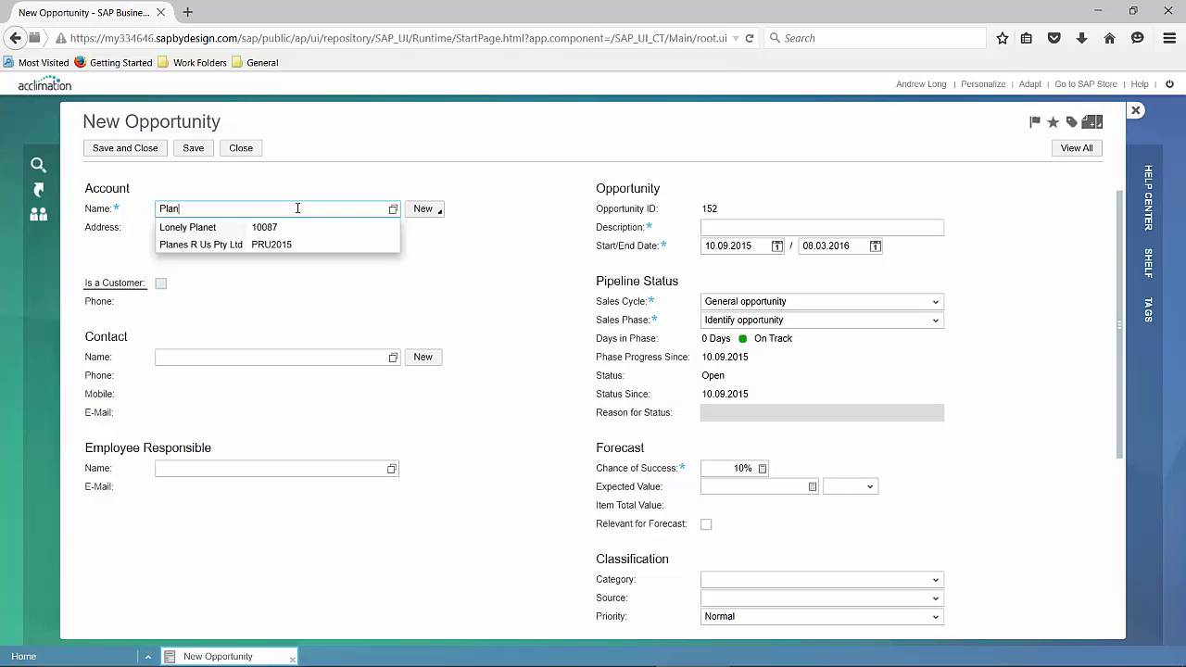
click(278, 247)
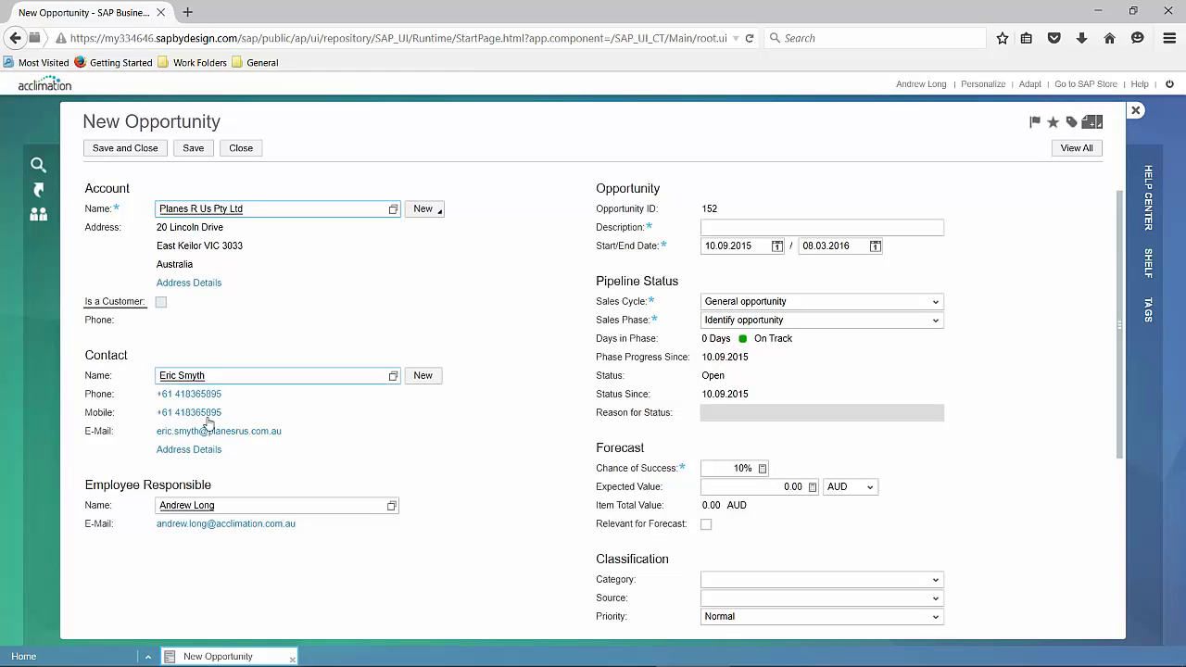
click(794, 225)
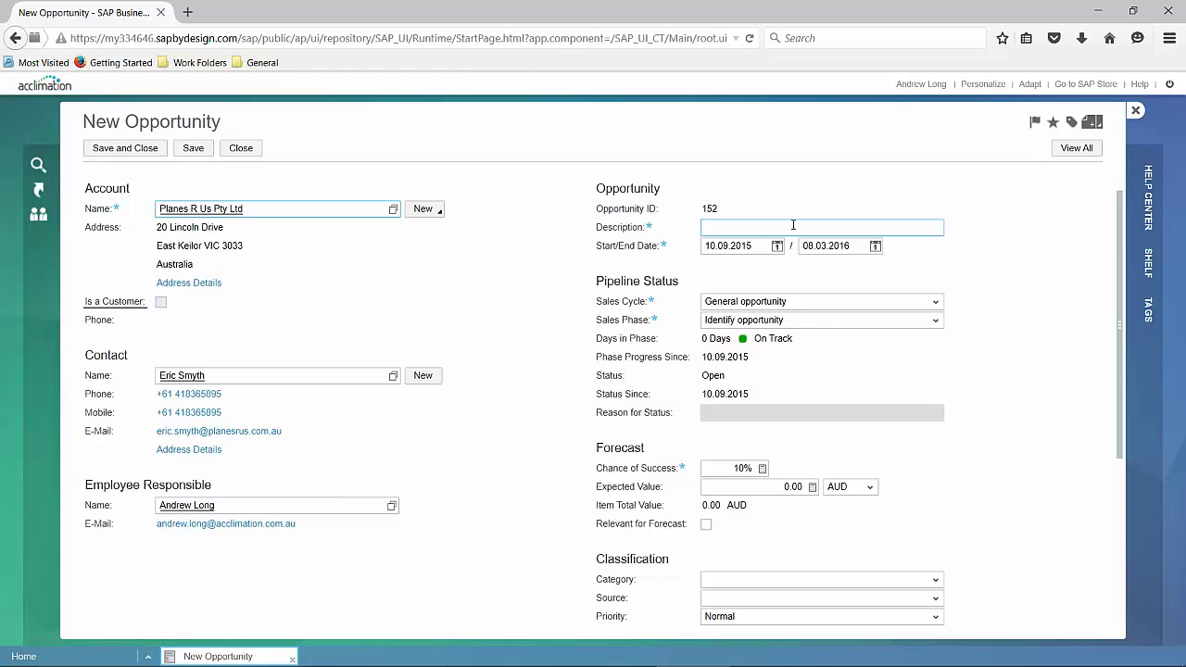
text(New)
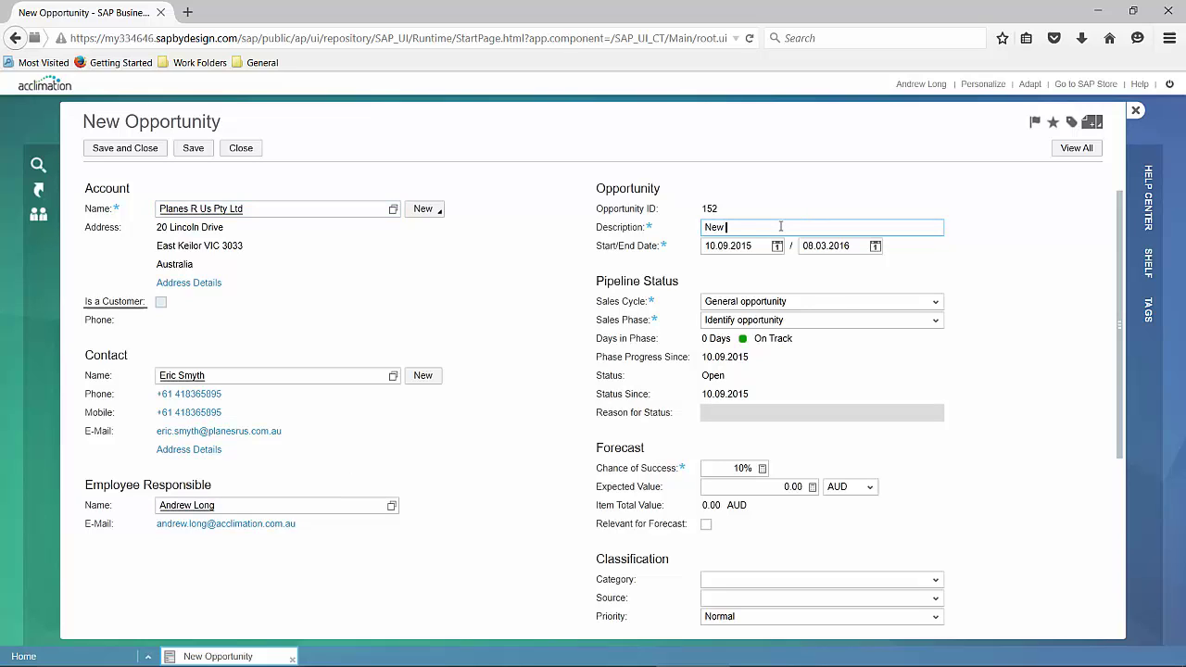
text( ERP Solution - Cloud Consulting Services)
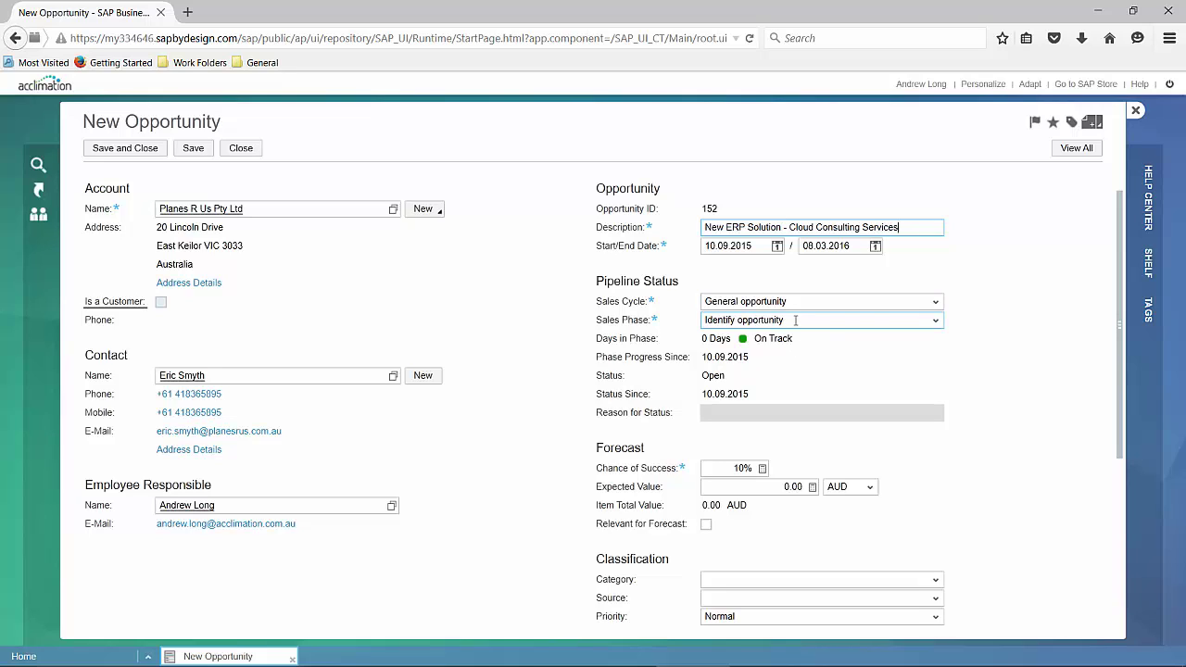
Step: Set the opportunity's chance of success to 20%
click(741, 467)
text(20)
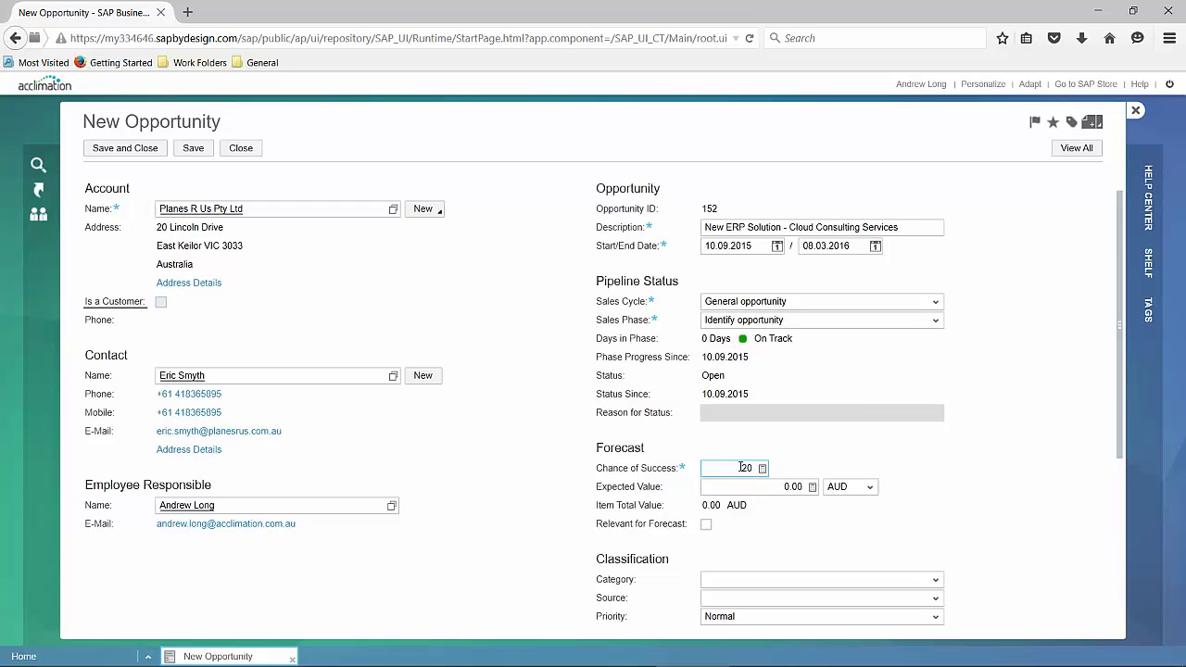
key(Tab)
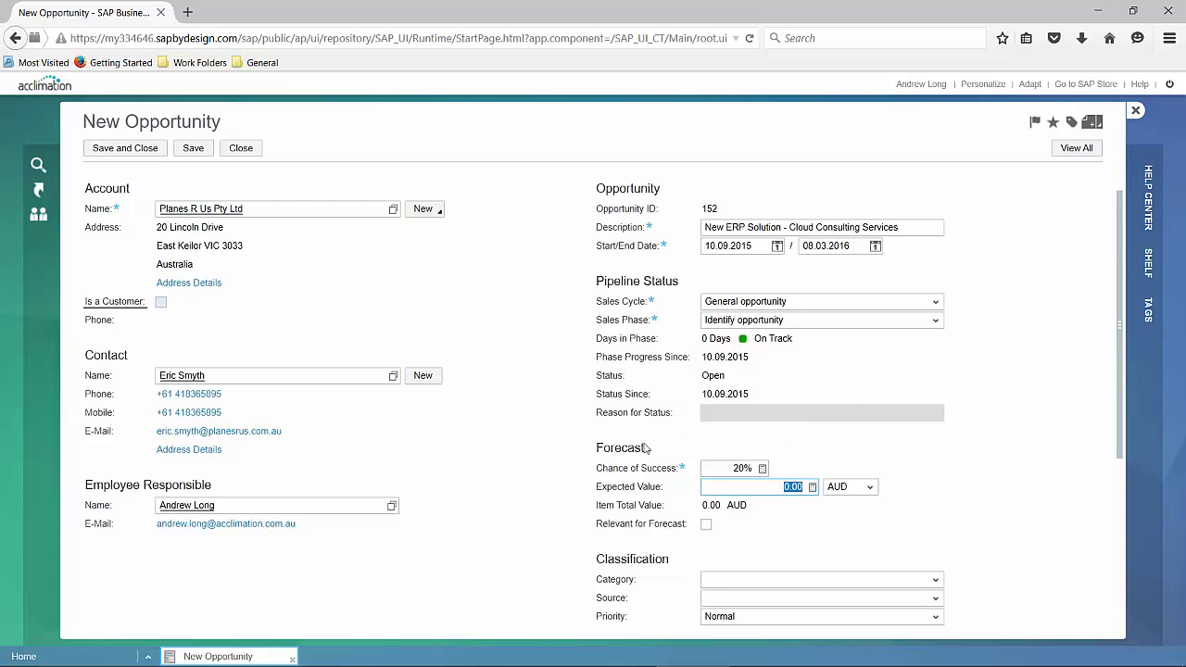
Step: Classify the opportunity with the category Prospect for service and the source Telephone inquiry
scroll(649, 448, down, 2)
scroll(650, 448, down, 1)
click(934, 292)
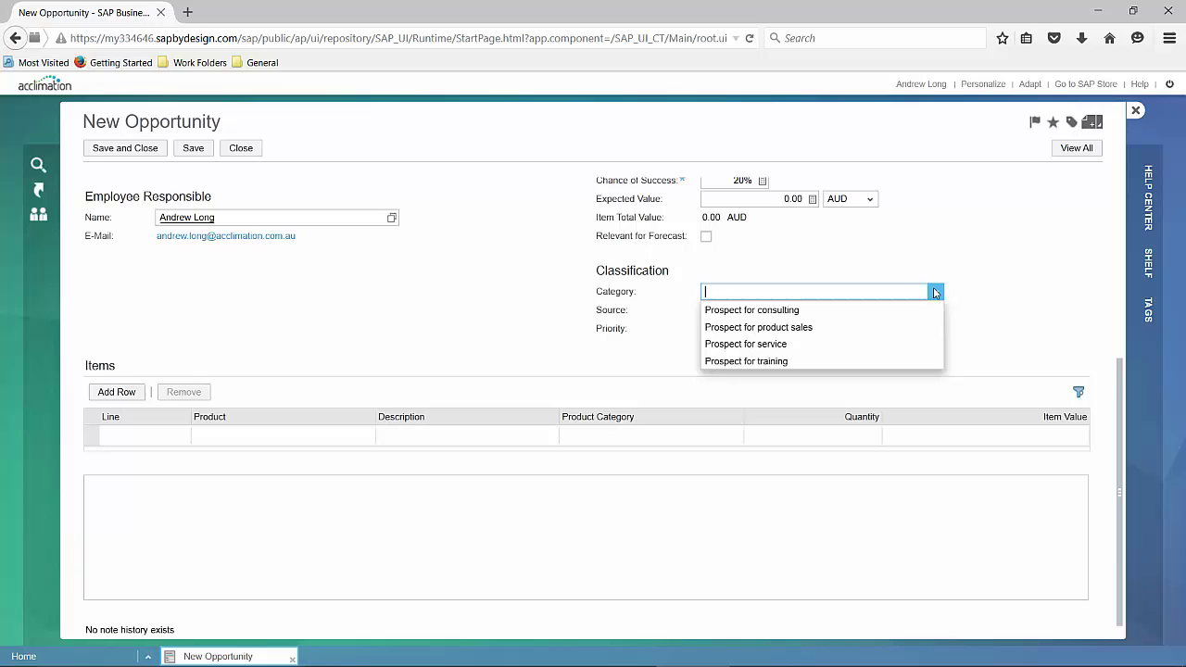
click(831, 344)
click(936, 312)
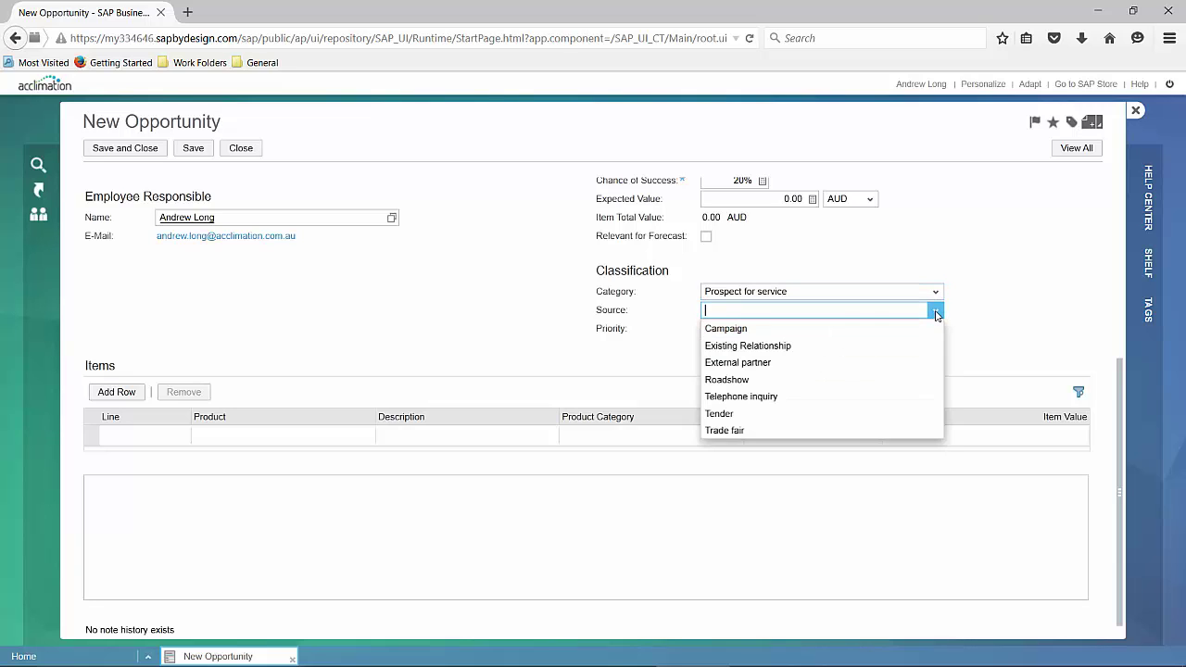
click(776, 398)
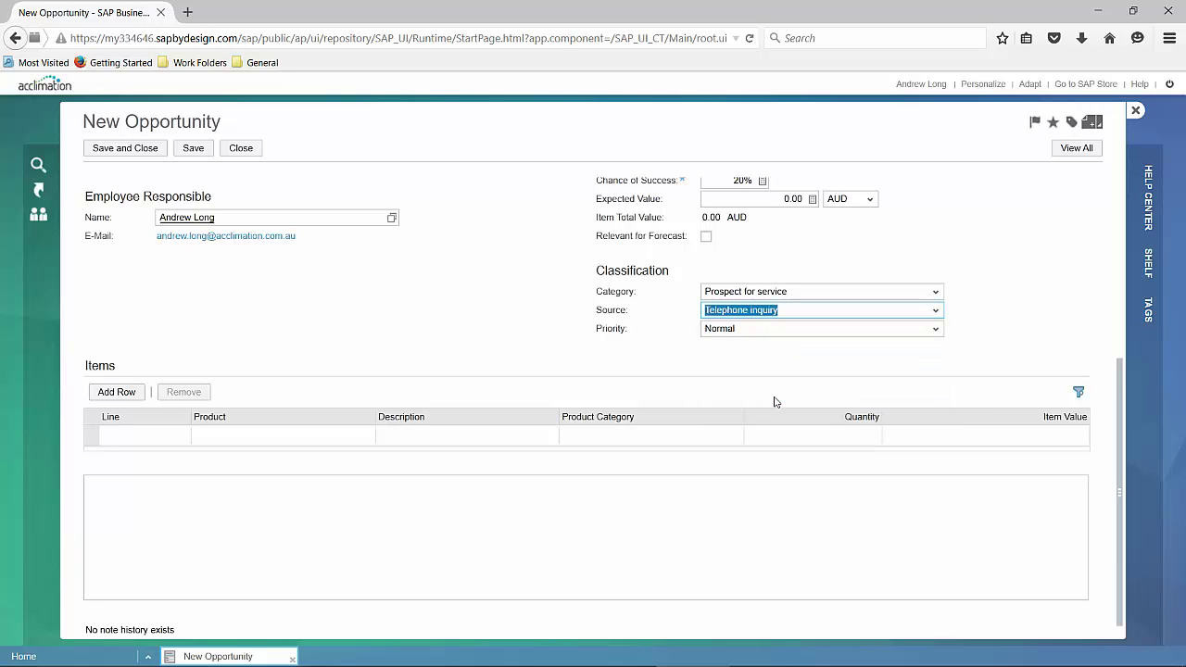
Step: Add an item row for product 9000082 - Consulting 150
click(117, 393)
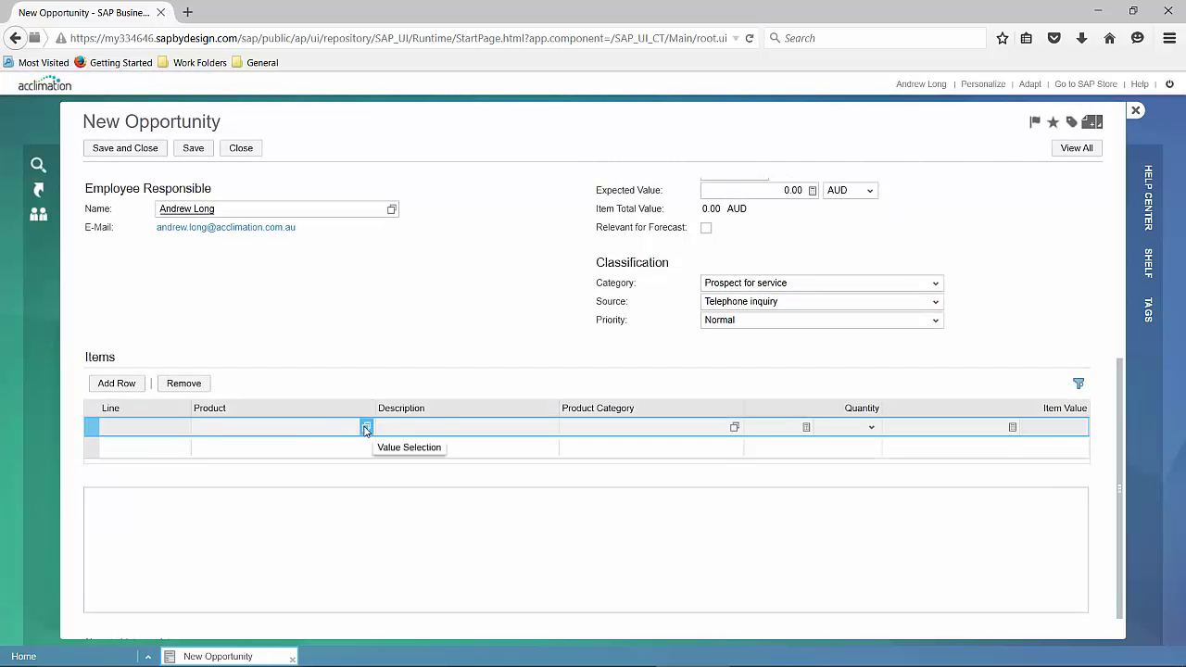
click(366, 427)
click(452, 378)
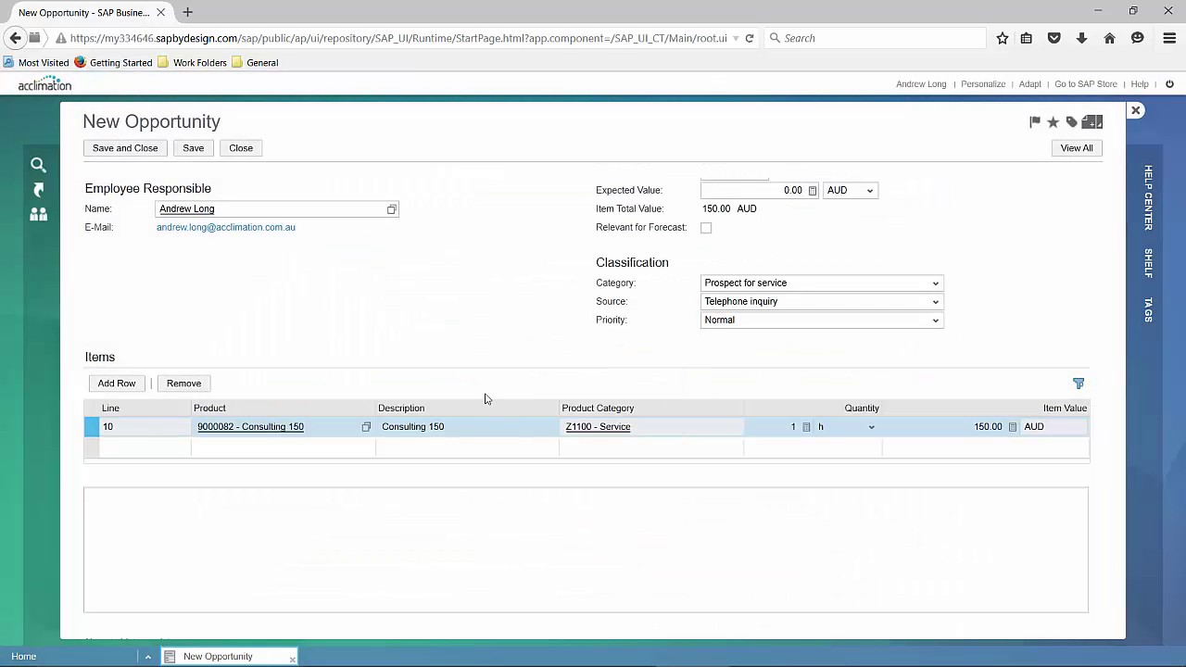
Step: Replace the item's description with "ERP Impementation Services"
click(464, 425)
key(BackSpace)
key(BackSpace)
key(BackSpace)
key(BackSpace)
key(BackSpace)
key(BackSpace)
key(BackSpace)
key(BackSpace)
key(BackSpace)
key(BackSpace)
key(BackSpace)
key(BackSpace)
text(E)
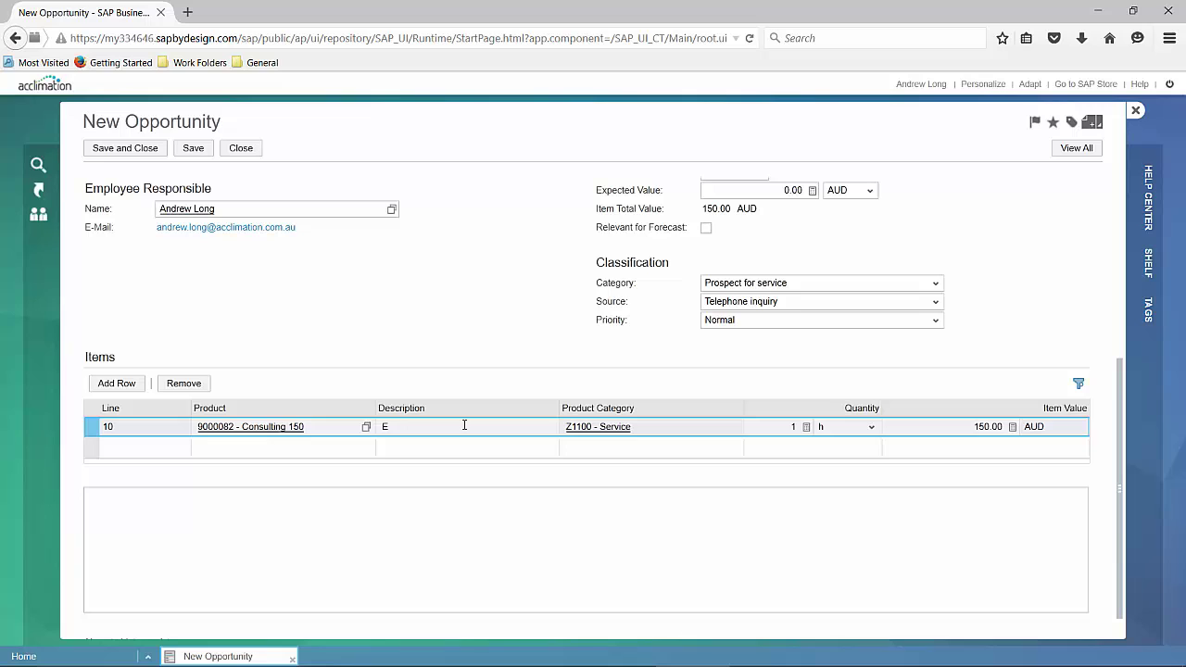
text(RP Impementation Services)
Step: Set the item's quantity to 800 hours
click(806, 428)
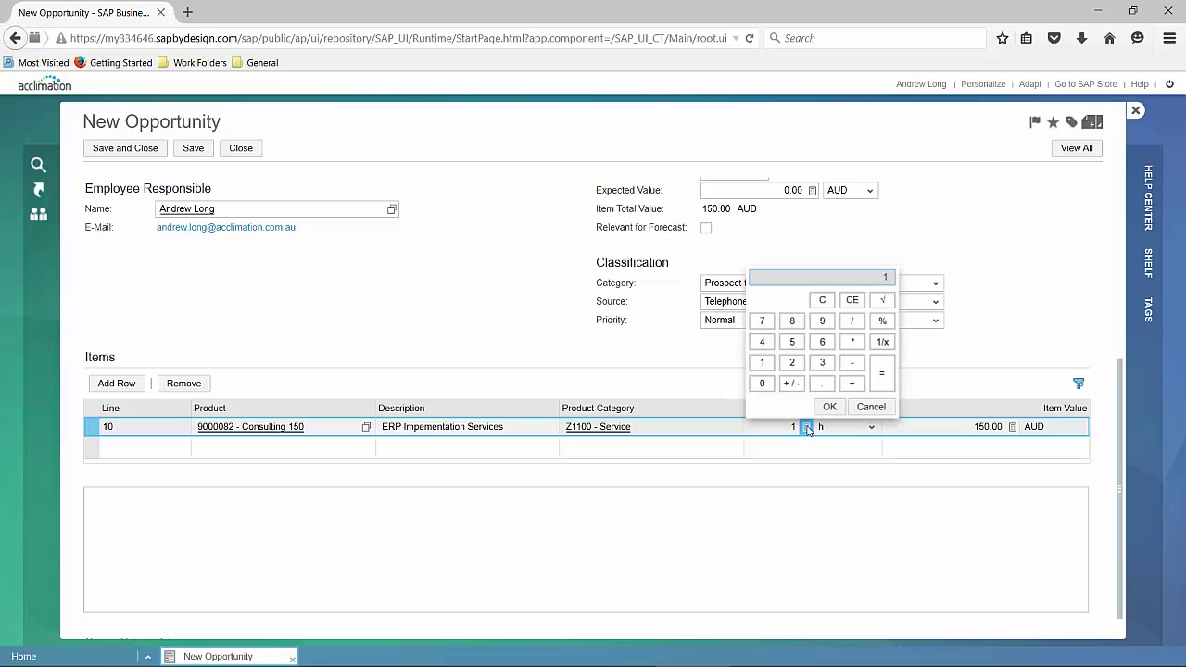
text(00)
key(BackSpace)
key(BackSpace)
key(BackSpace)
text(800)
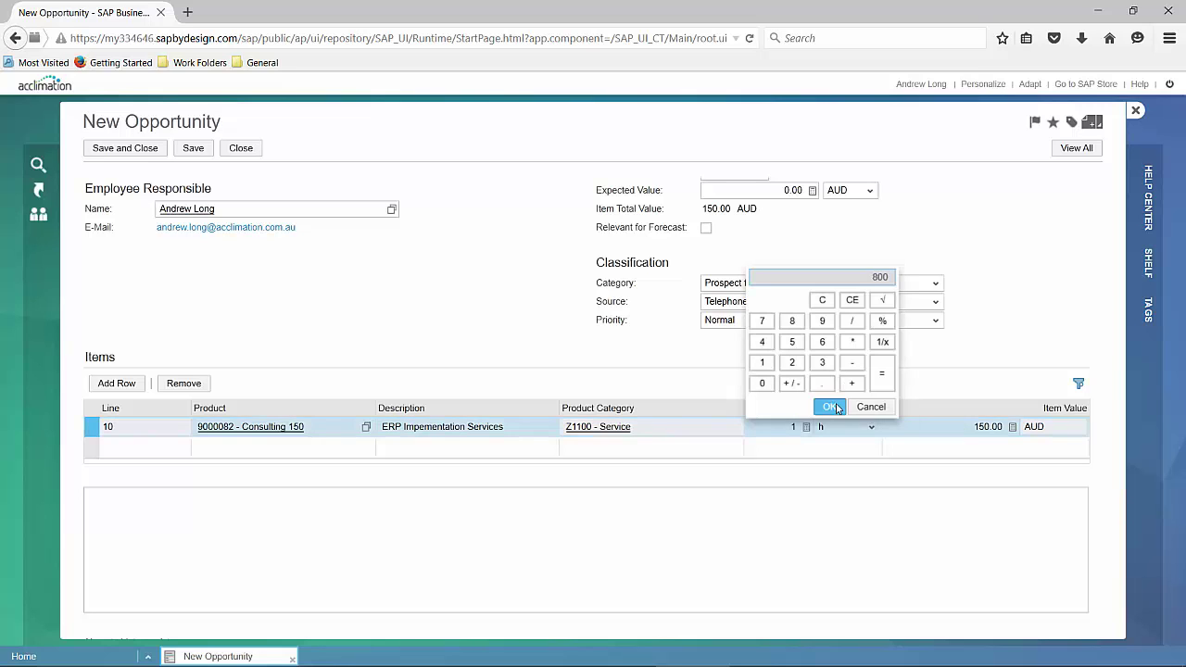
click(830, 406)
Step: Set the opportunity's expected value to 120,000 AUD
scroll(838, 390, up, 3)
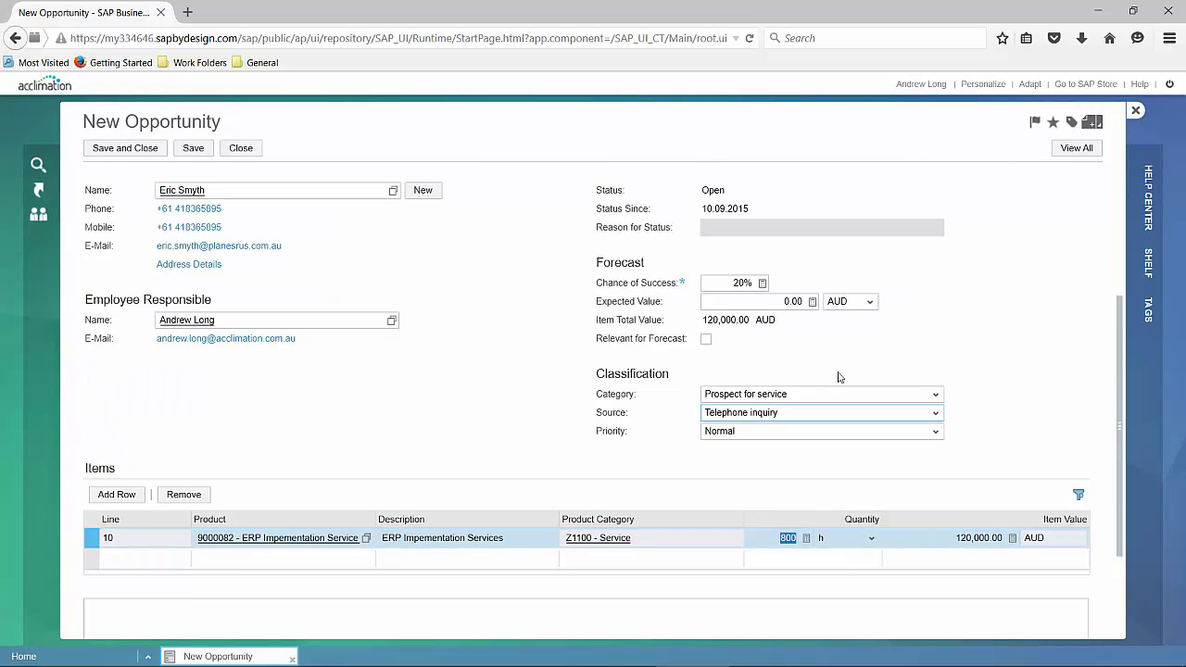
click(797, 301)
text(120000)
key(Return)
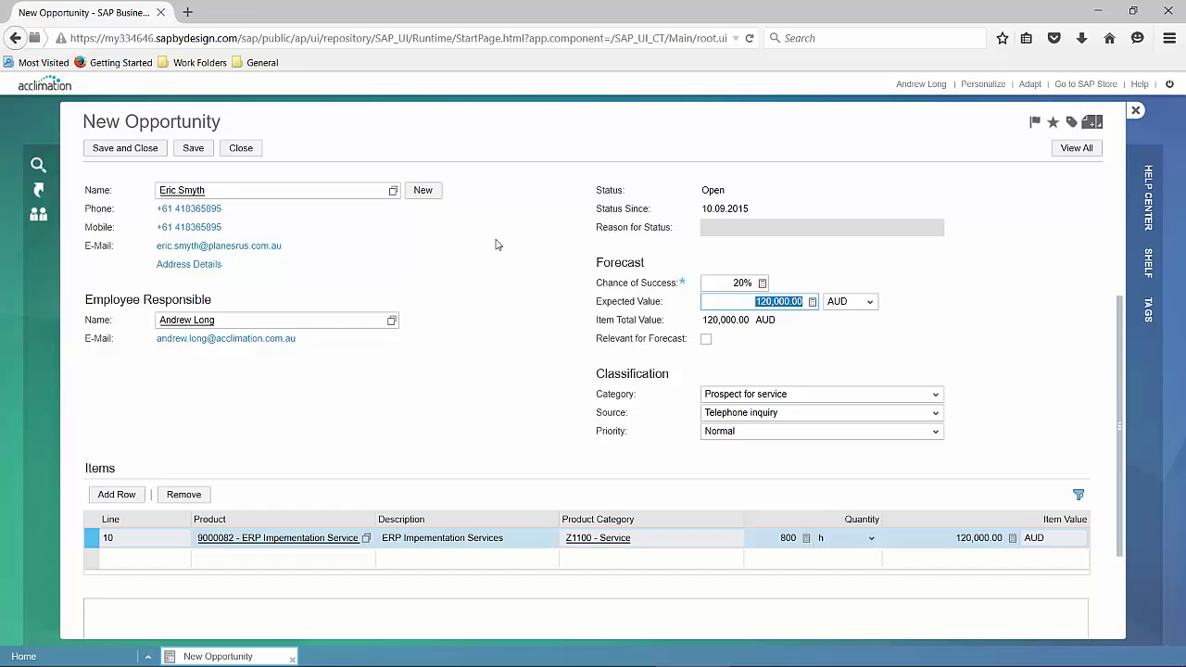
Step: Expand the opportunity to its full detail view and enter "Likes Cloud" as the note
scroll(505, 284, up, 4)
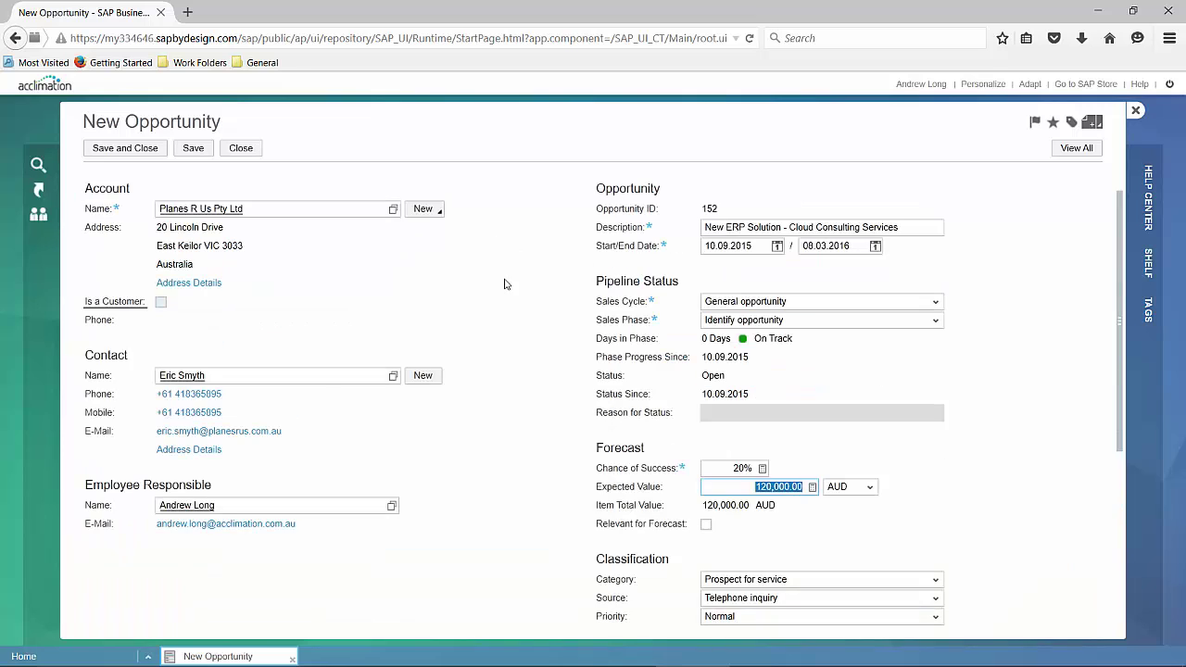
click(1078, 150)
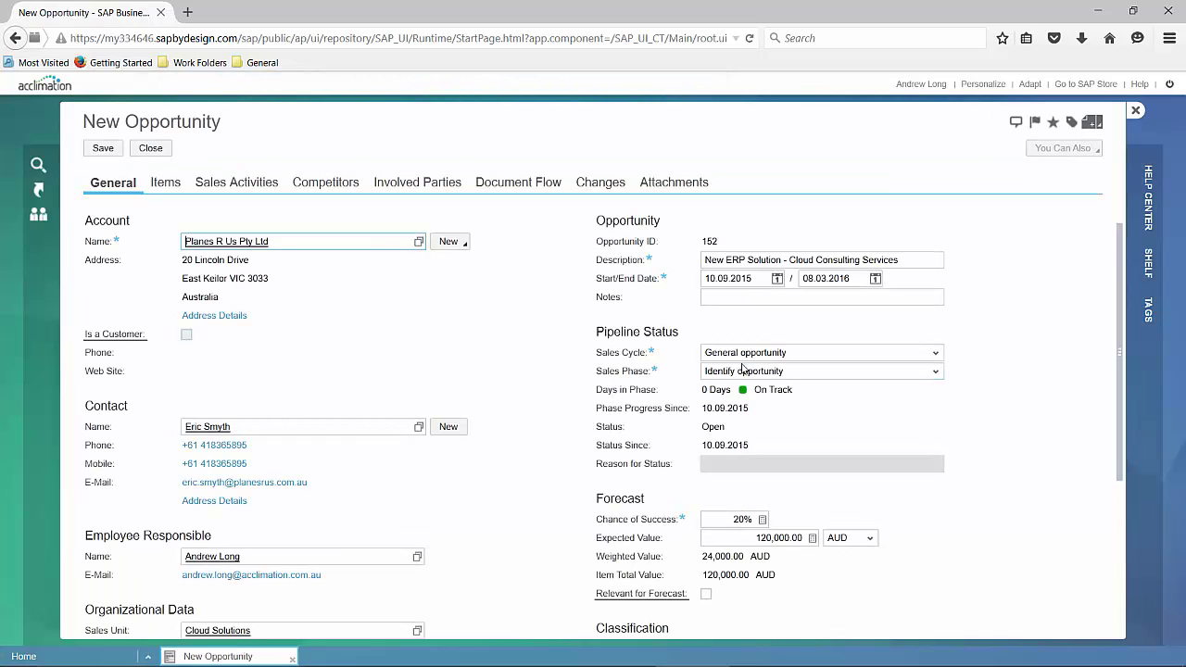
click(718, 298)
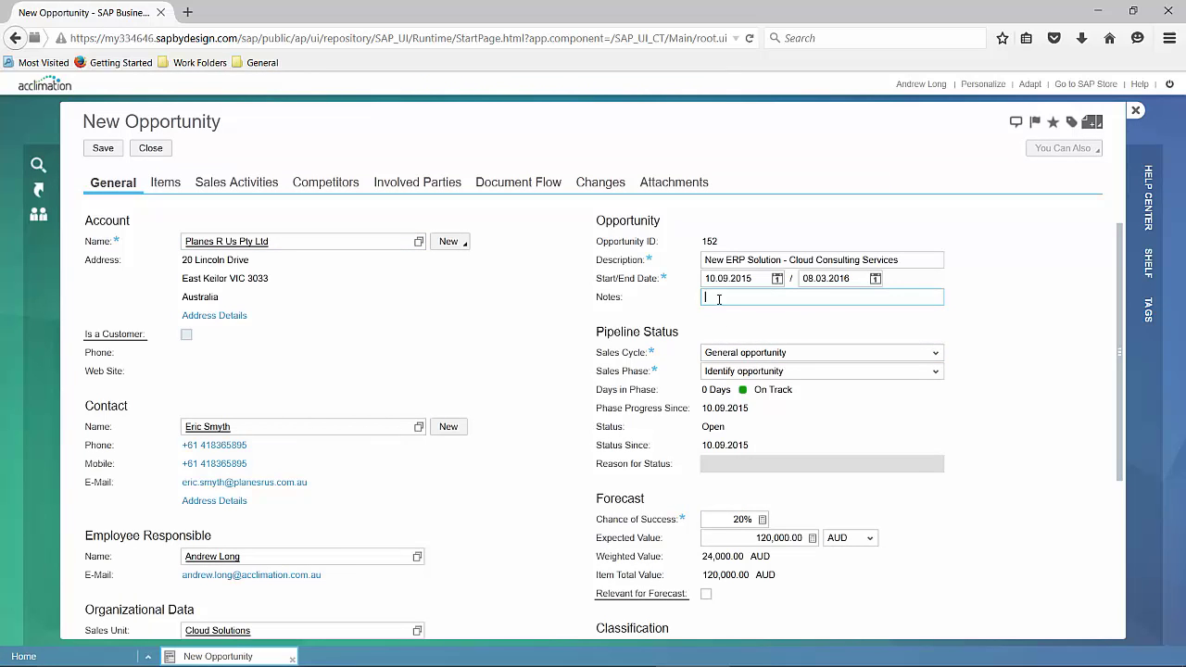
text(Likes Cloud)
Step: Mark the opportunity as relevant for forecast
scroll(197, 397, down, 1)
scroll(197, 396, down, 4)
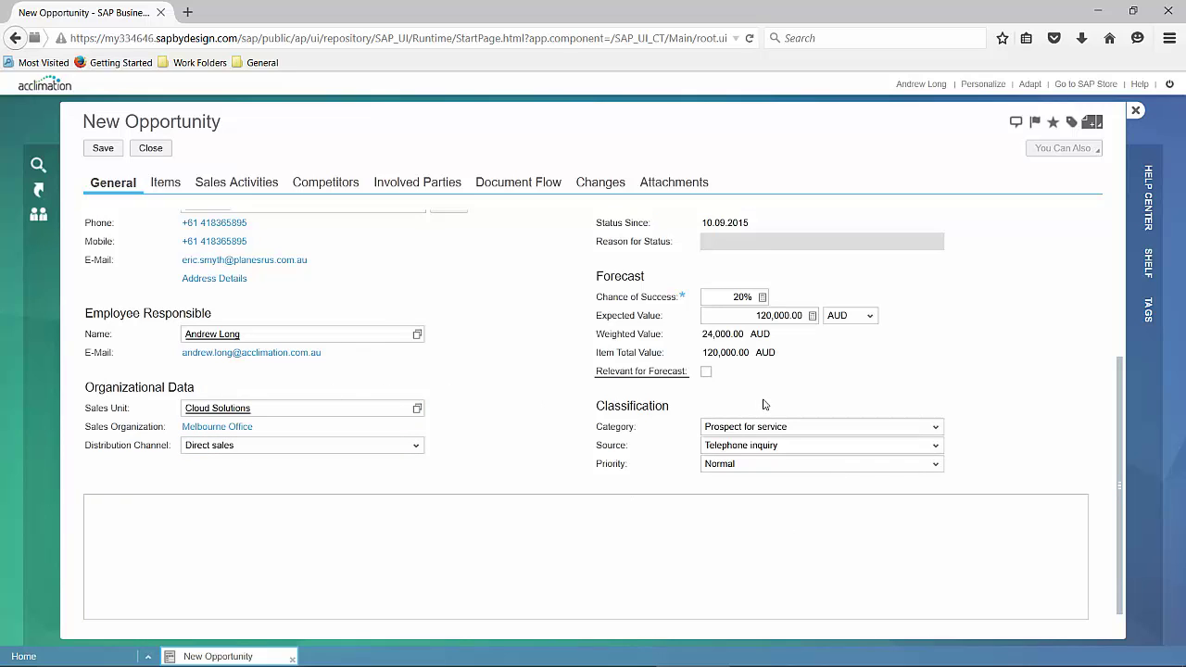
scroll(766, 405, up, 3)
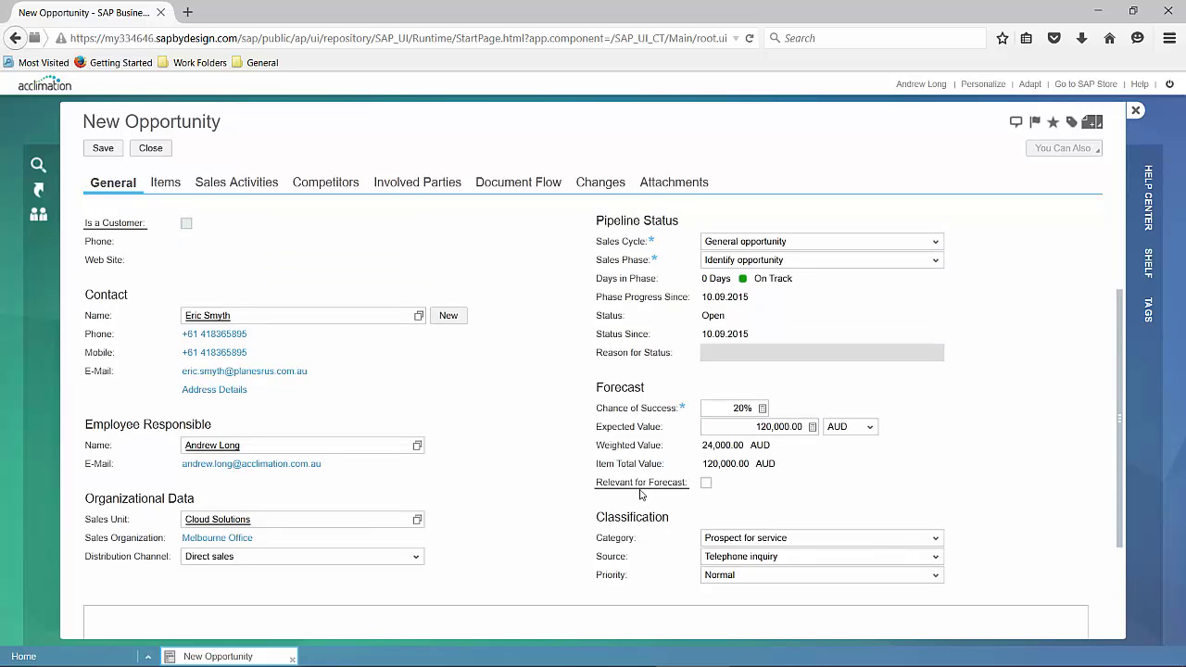
mouse_move(639, 490)
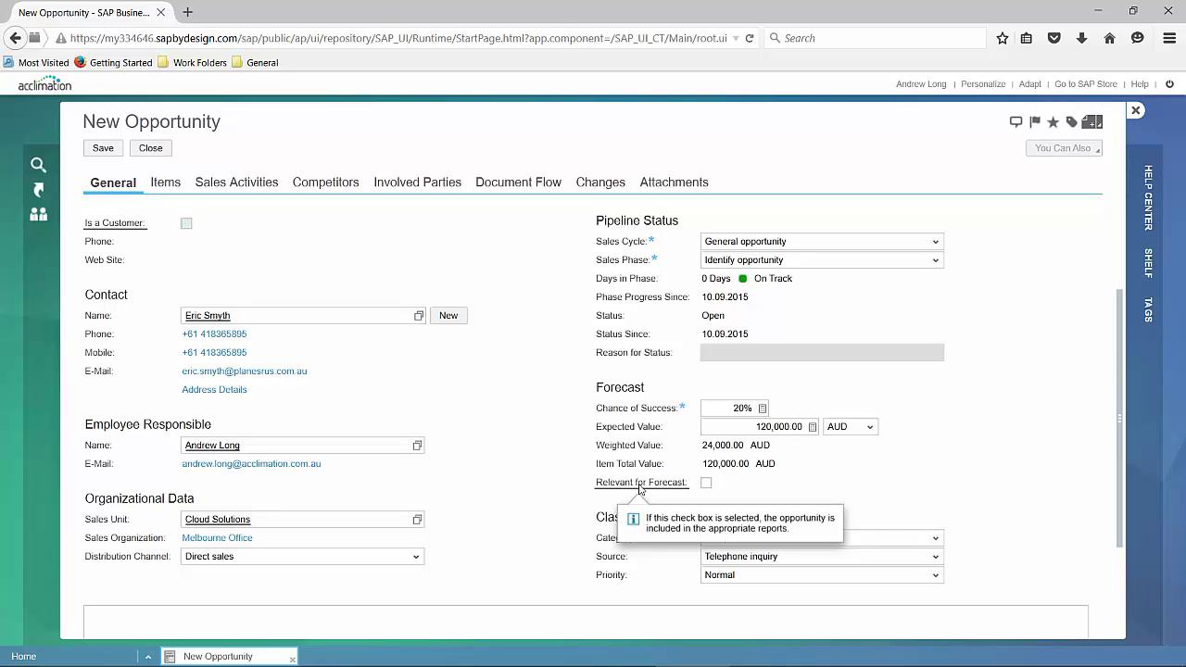
click(707, 483)
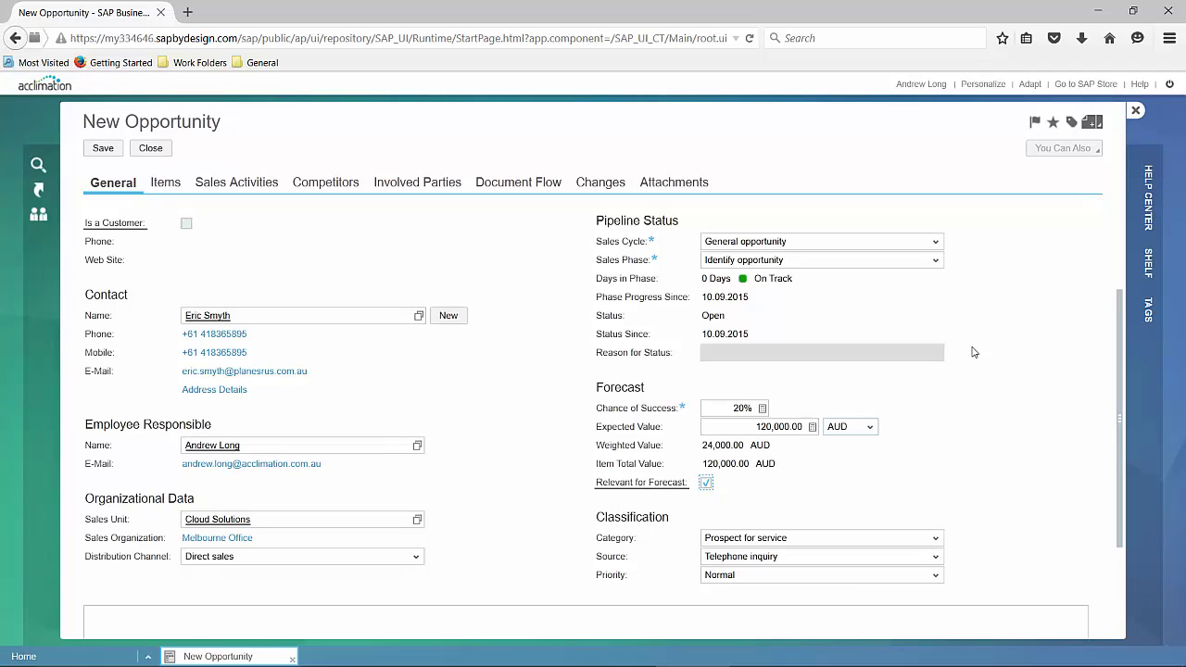
scroll(974, 352, up, 3)
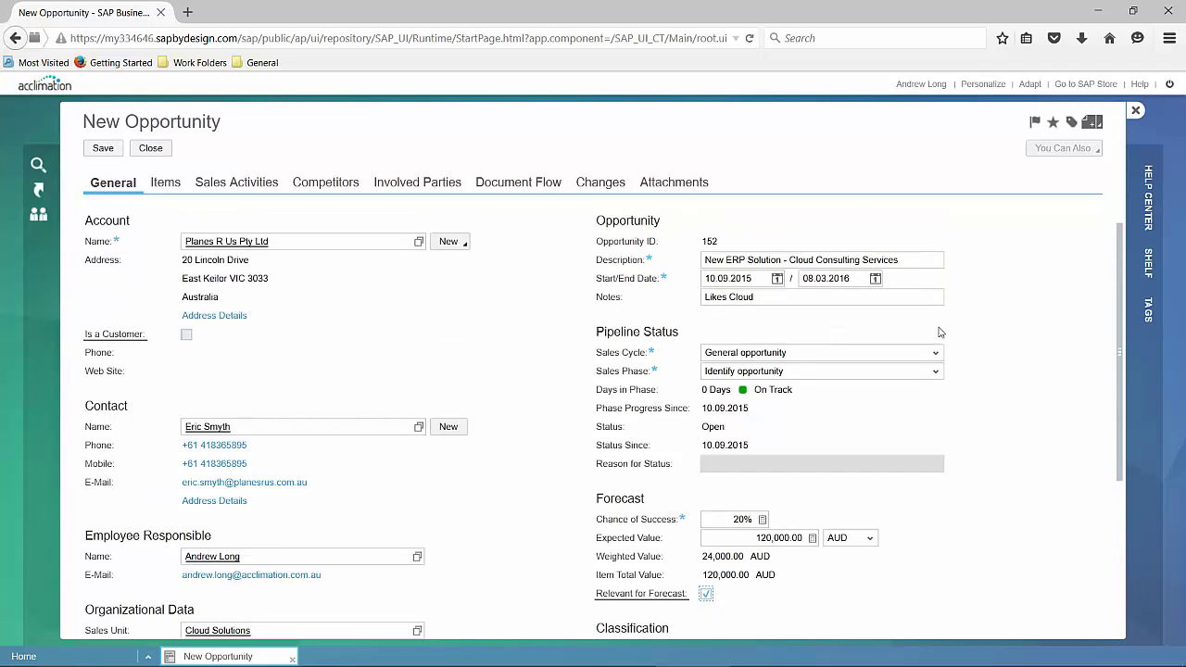
Step: Check the opportunity's items and show its document flow in Extended View
click(164, 186)
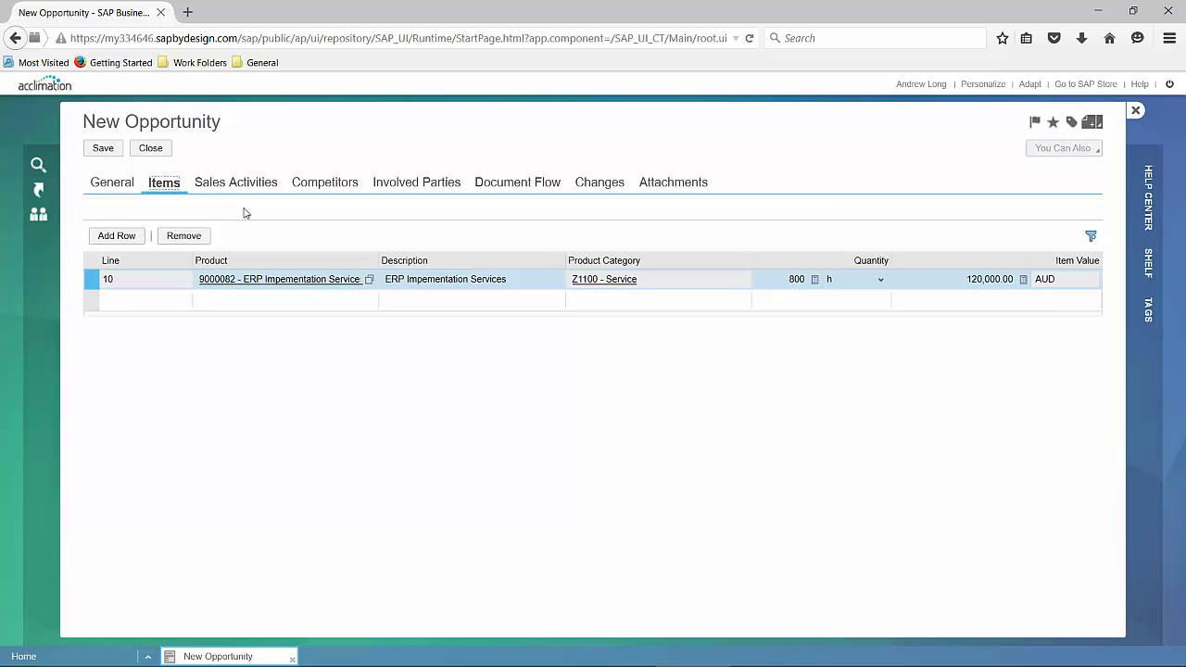
click(538, 185)
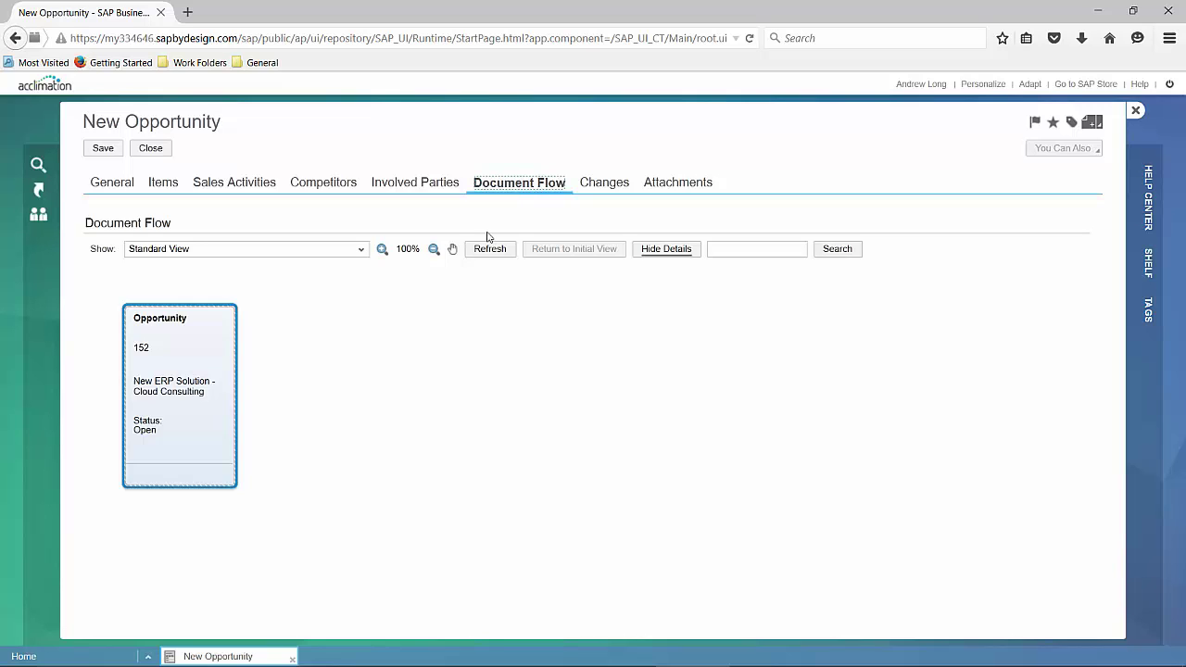
click(243, 248)
click(325, 293)
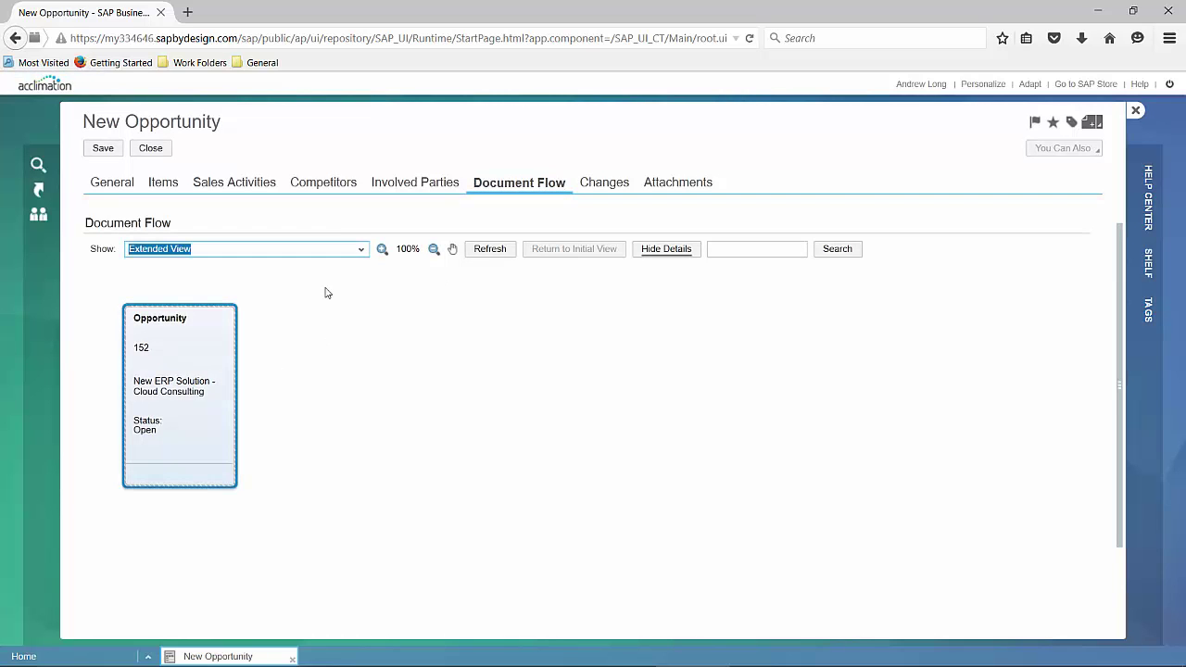
Step: Save the opportunity, and close its overview after reviewing the details from the account down to the related documents
click(112, 209)
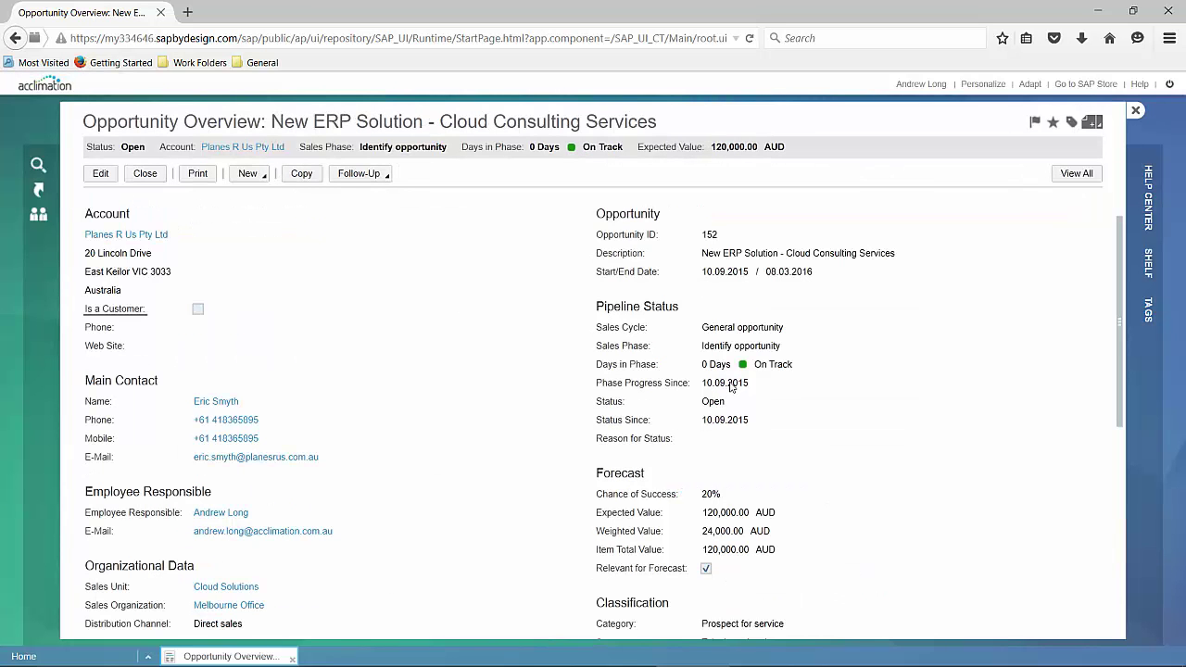
scroll(731, 408, down, 4)
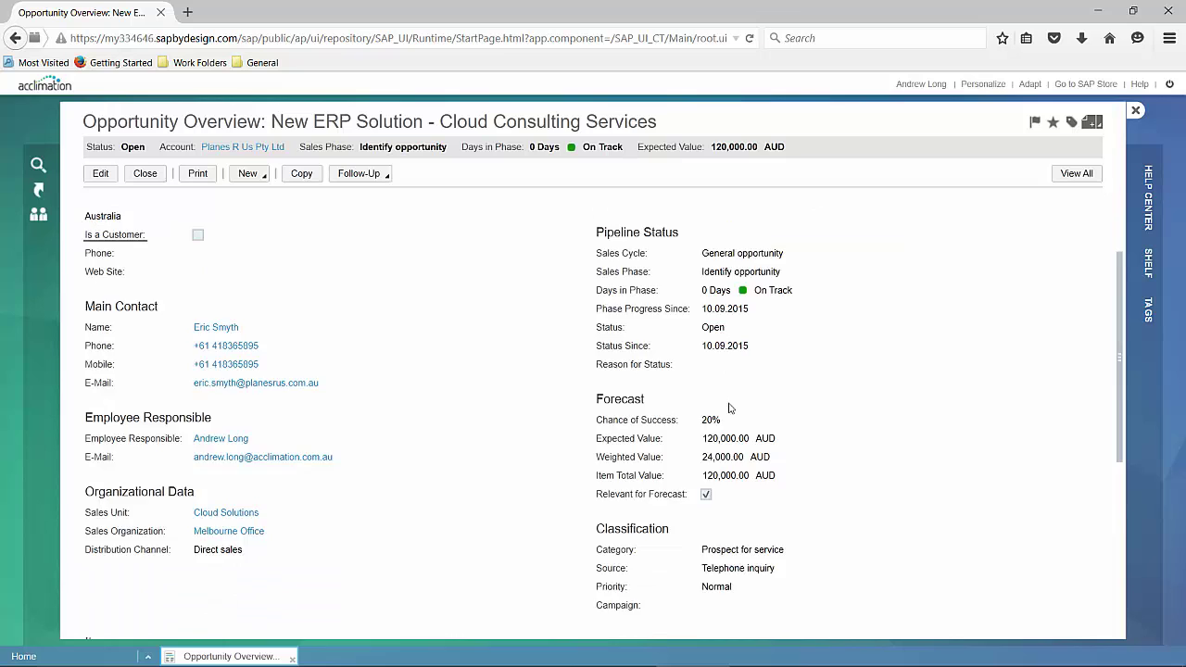
scroll(731, 408, down, 2)
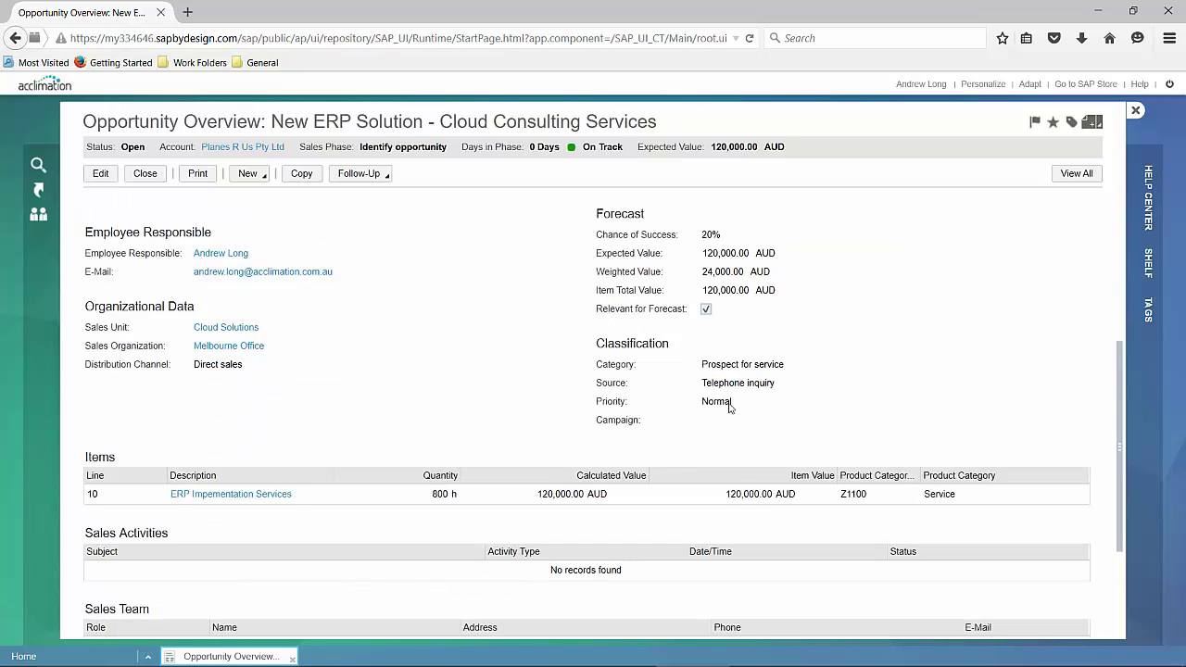
scroll(730, 408, down, 3)
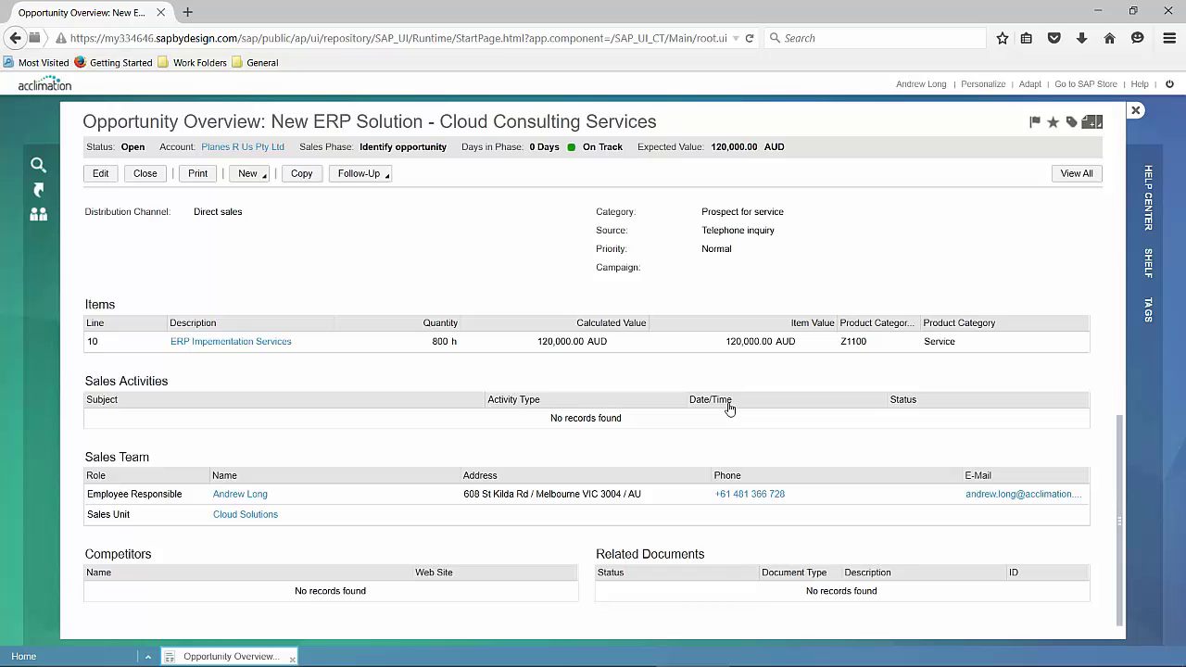
scroll(730, 407, up, 9)
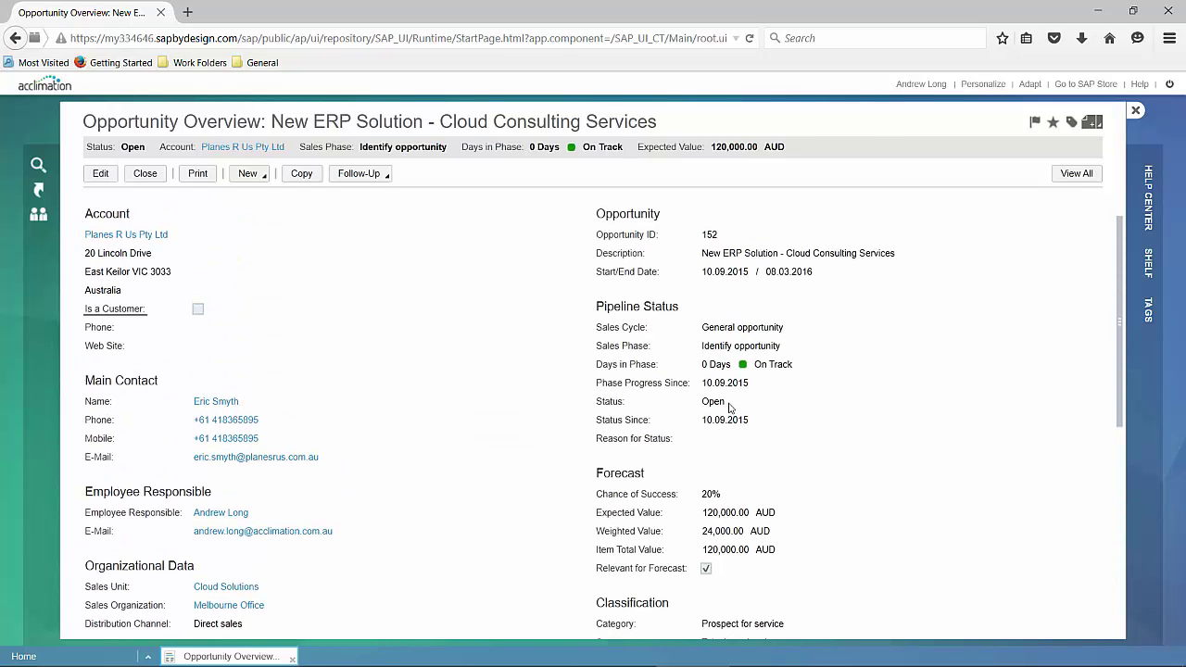
click(145, 174)
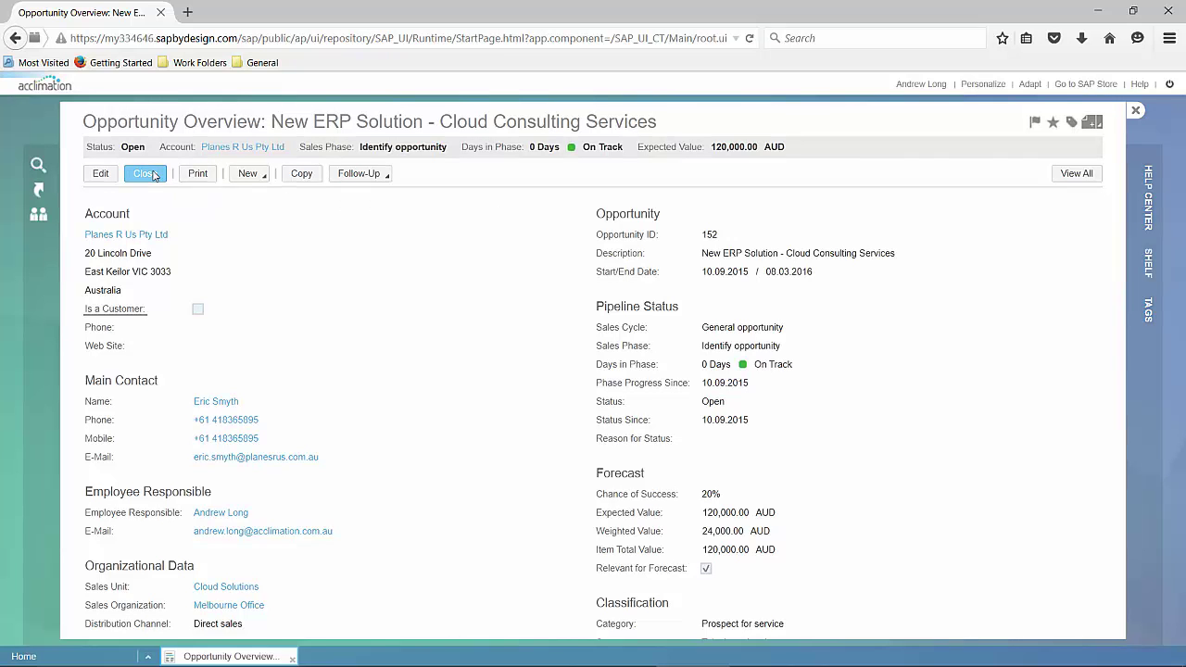